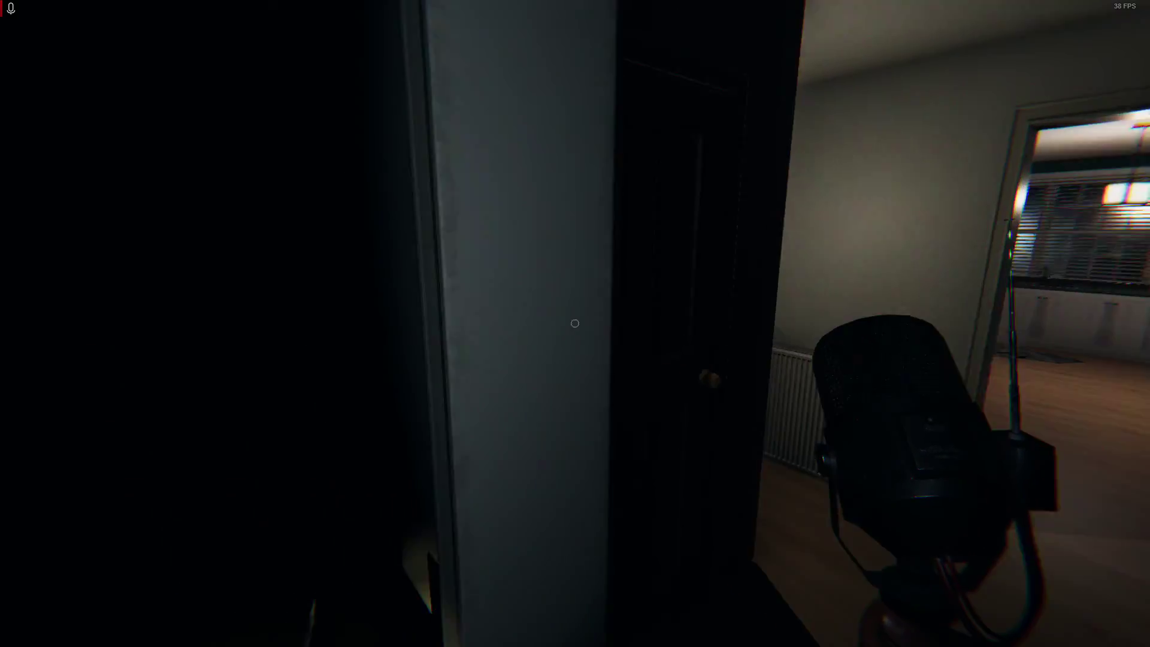
pyautogui.press('w')
pyautogui.press('w')
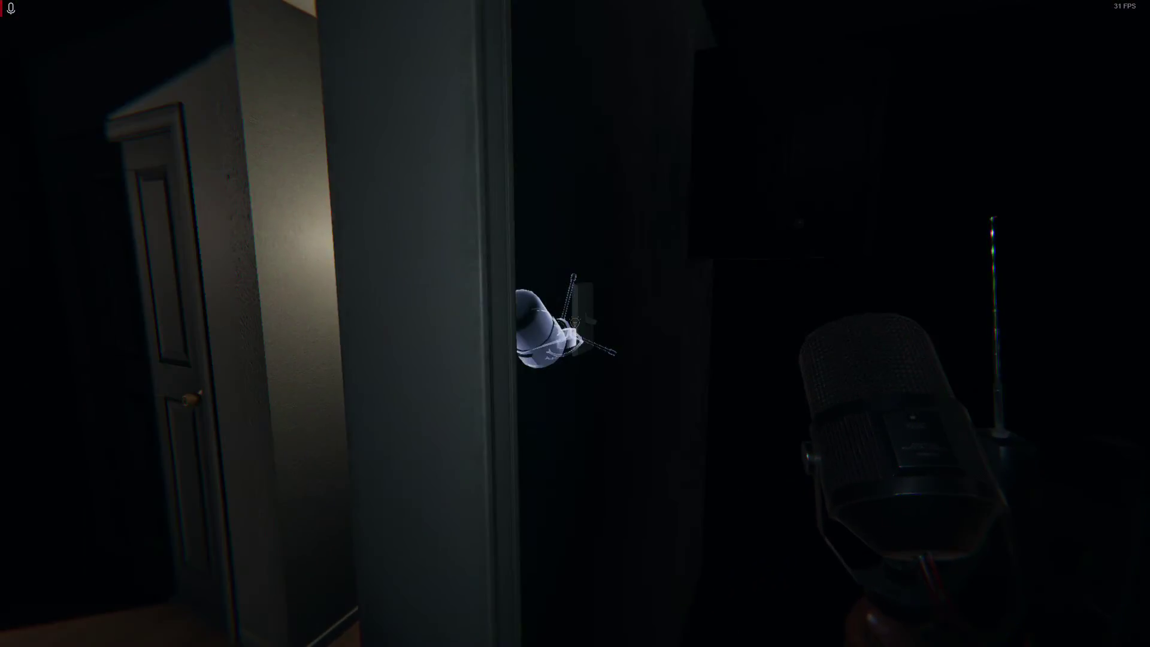
pyautogui.click(575, 324)
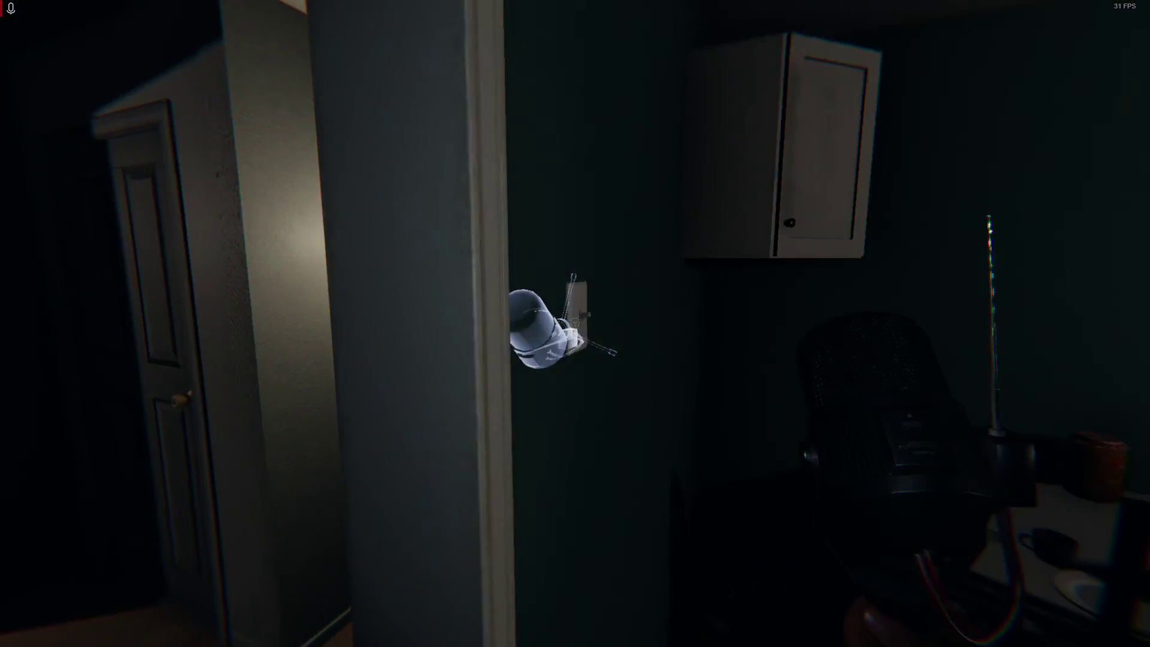
pyautogui.press('w')
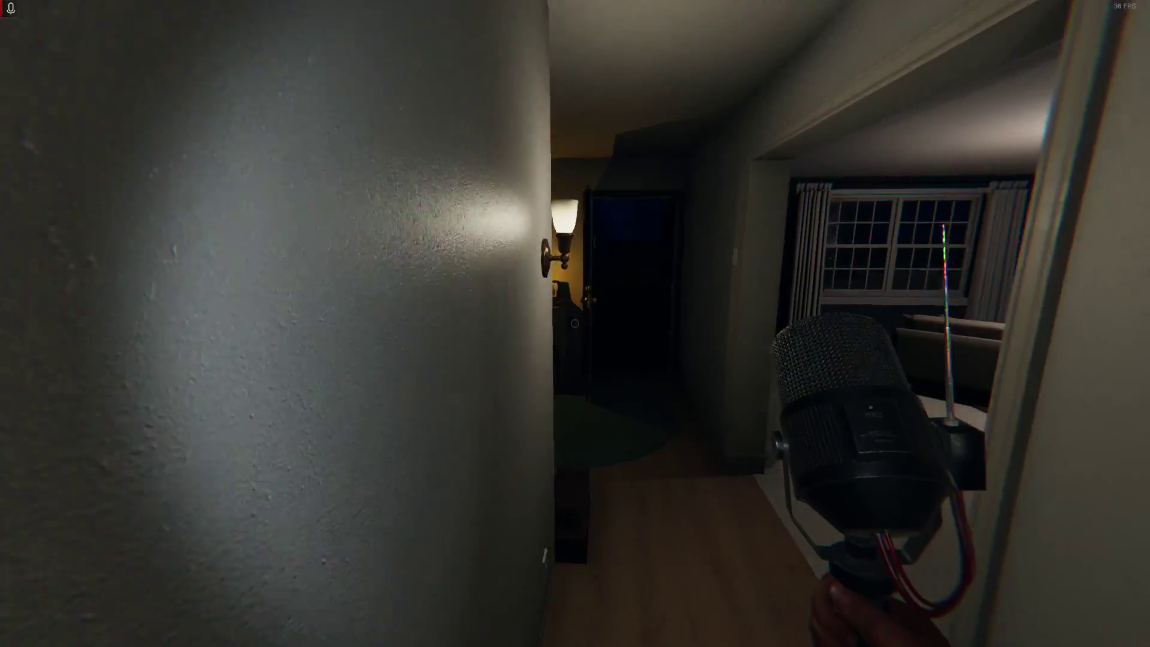
pyautogui.press('w')
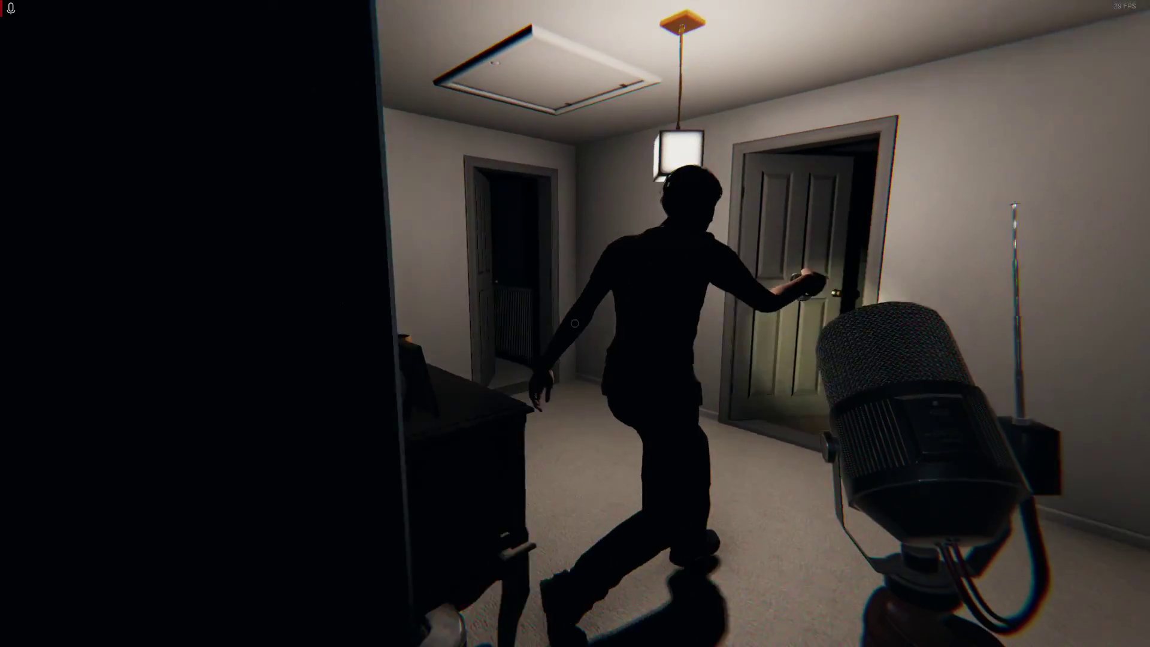
pyautogui.press('f')
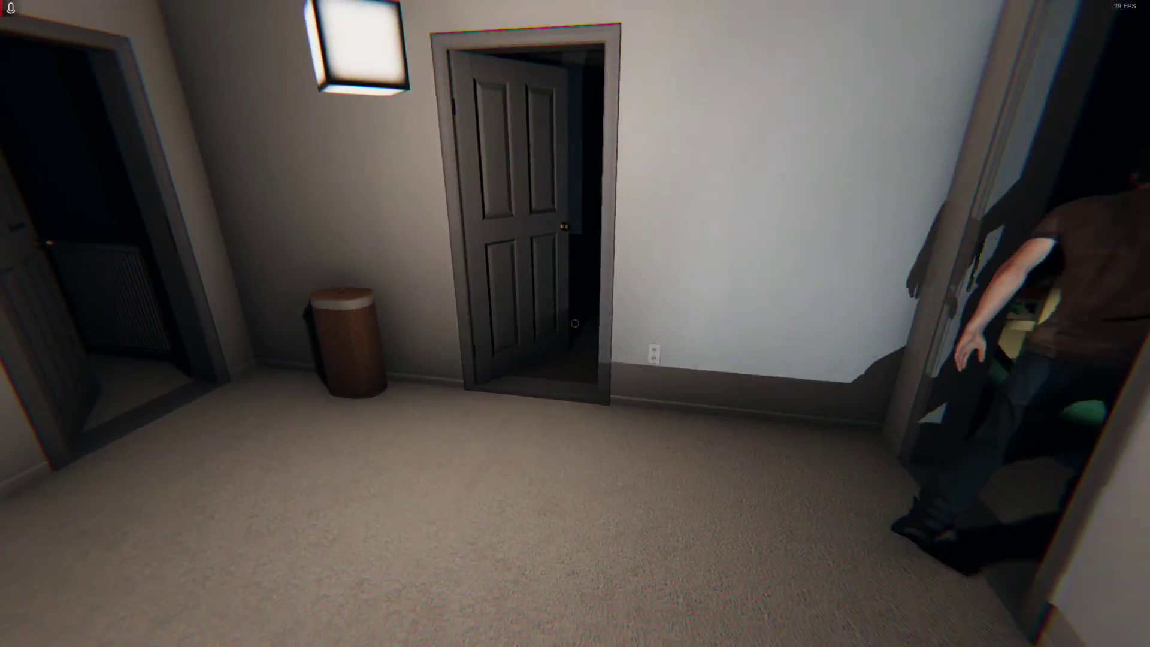